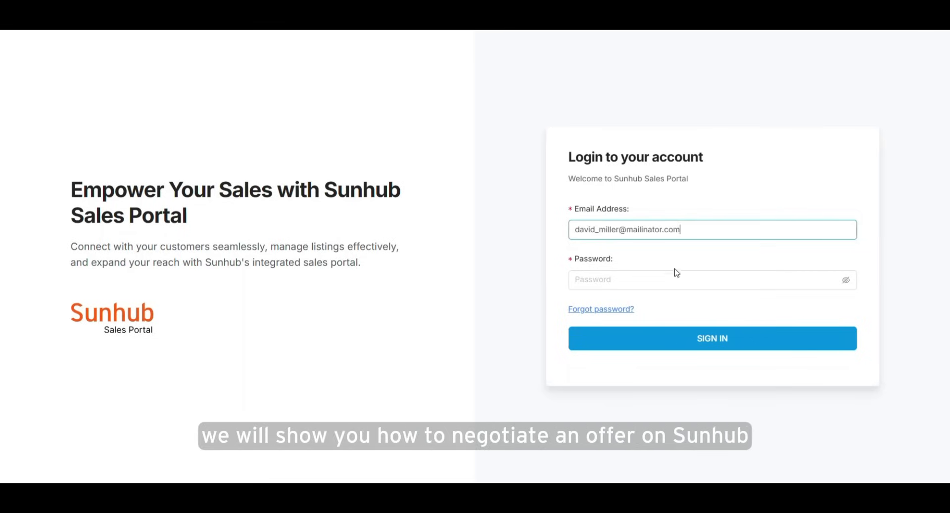
Step: Sign in with the account email and password and bring the SunPower 225W listing into view
left_click(675, 275)
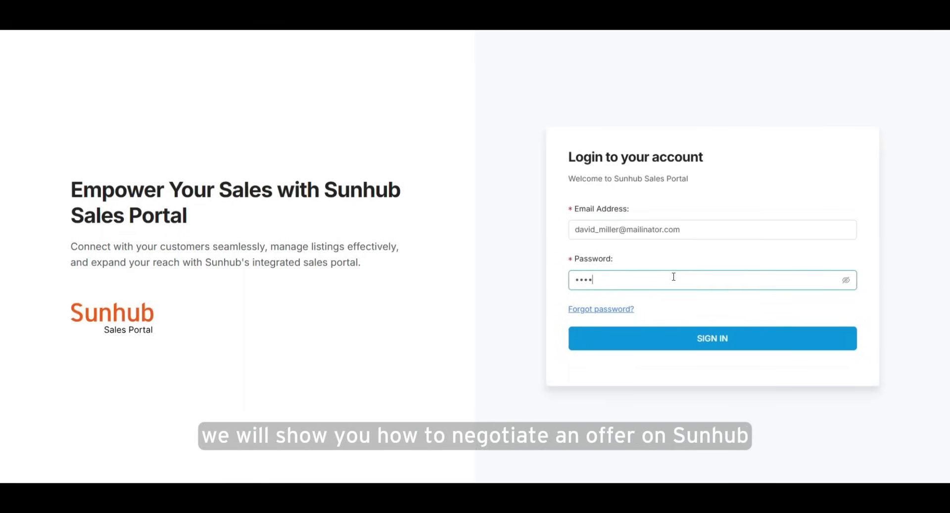
type("a")
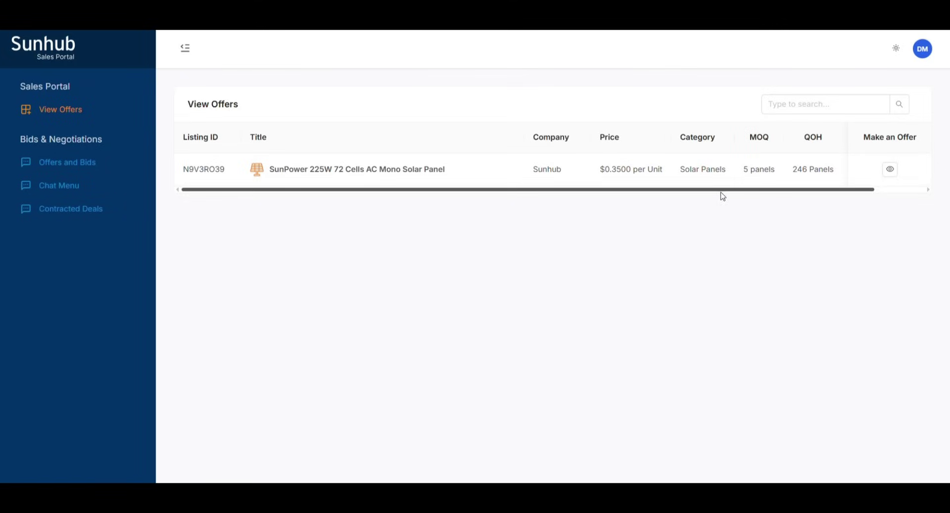
scroll(750, 183, "right", 2)
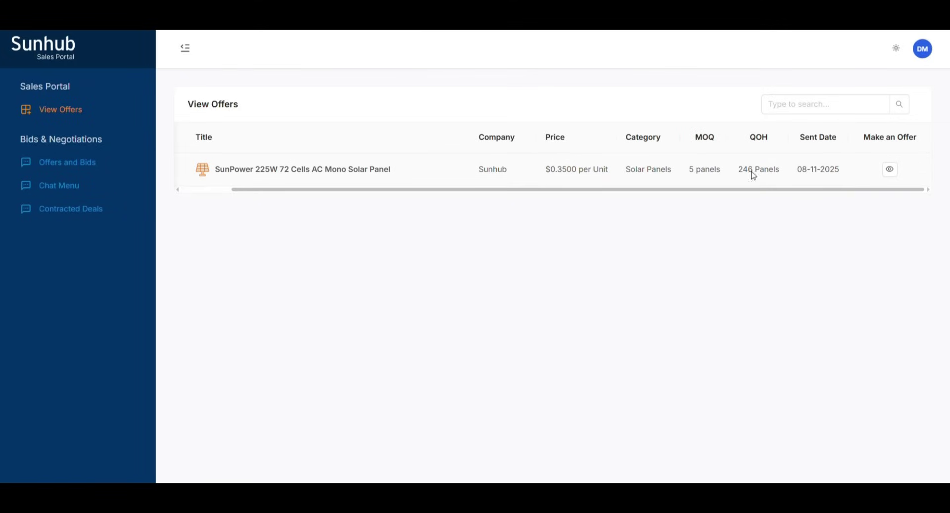
left_click(890, 170)
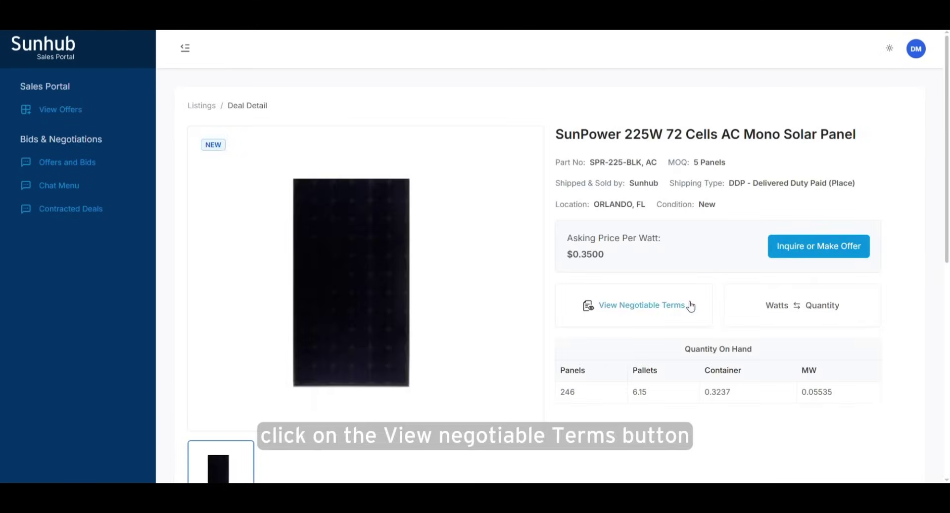
left_click(691, 305)
scroll(515, 307, "down", 5)
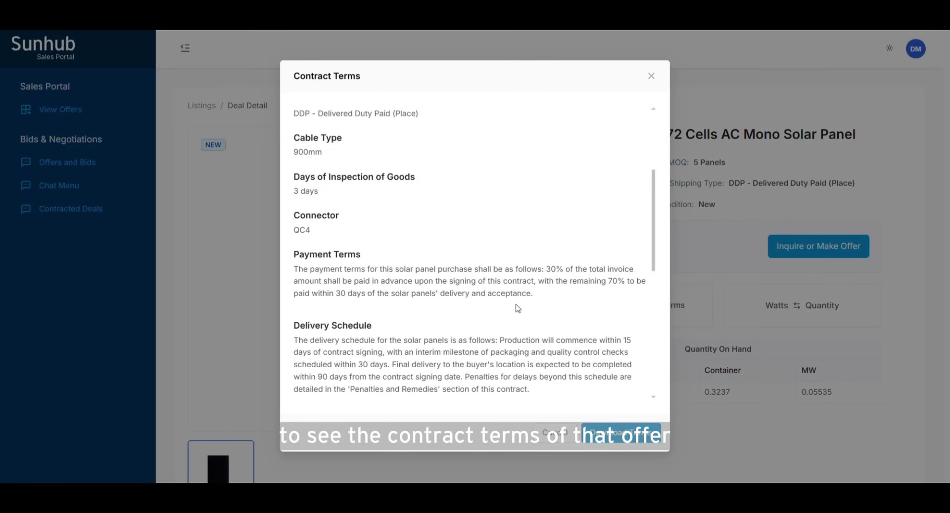
scroll(515, 304, "down", 5)
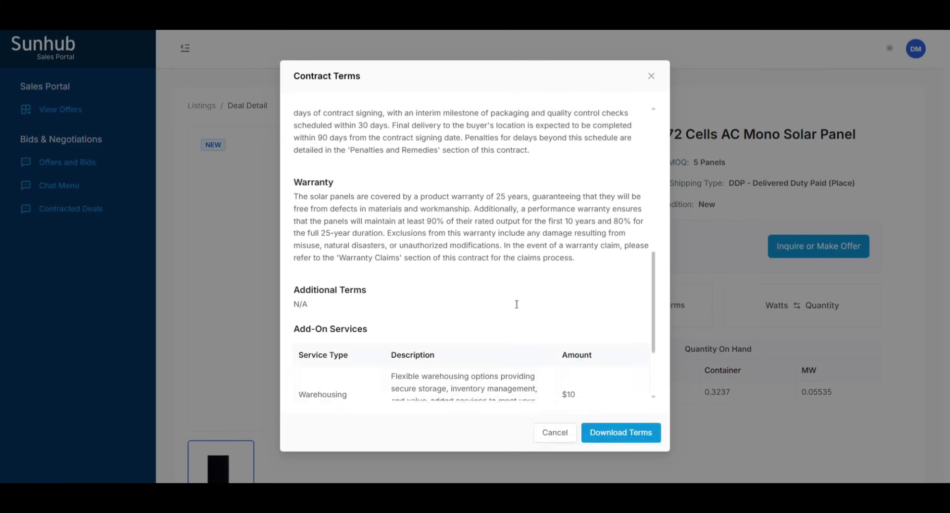
key("Escape")
scroll(759, 373, "down", 6)
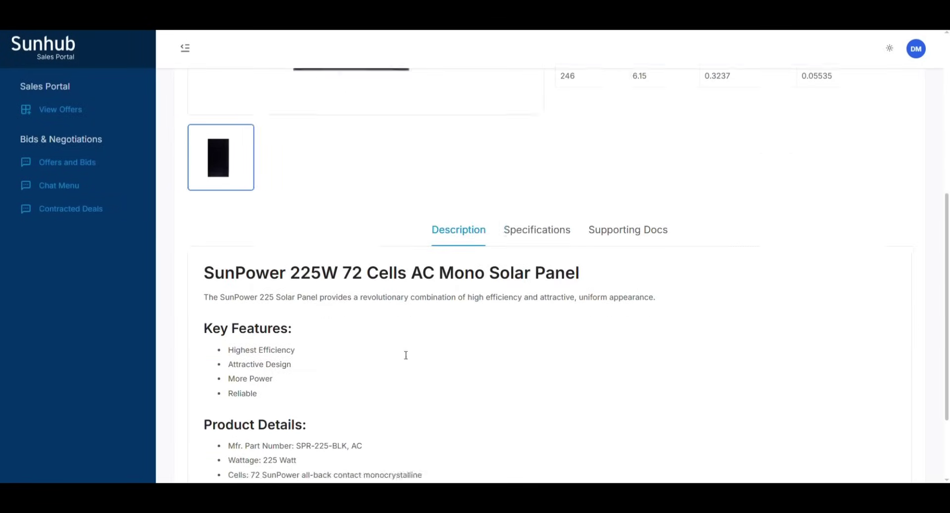
left_click(536, 228)
left_click(629, 245)
scroll(713, 237, "up", 6)
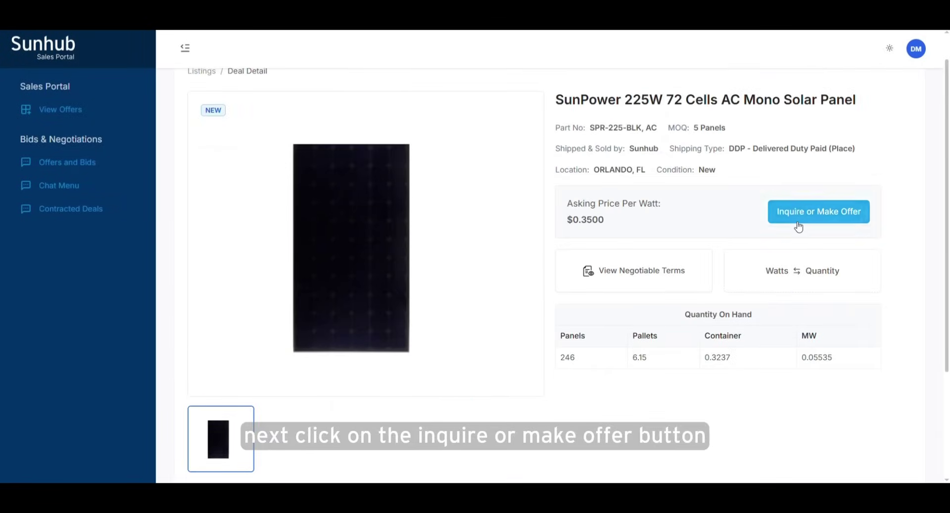
Step: Start an offer on the listing for 5 pallets at $0.3 per watt
left_click(798, 227)
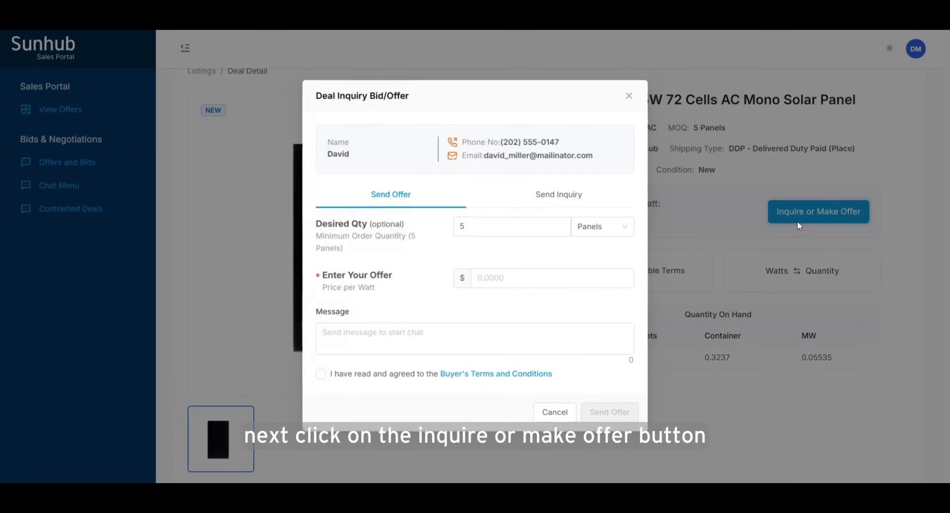
left_click(590, 234)
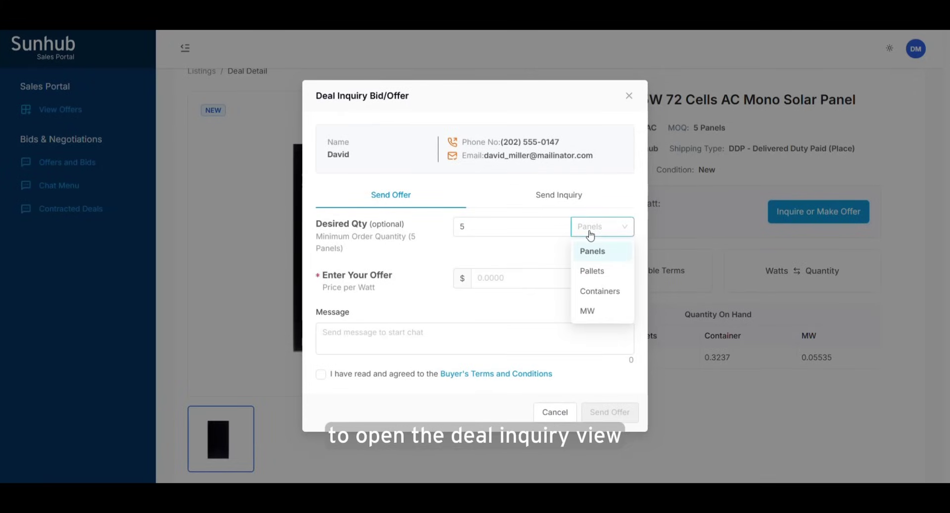
left_click(597, 276)
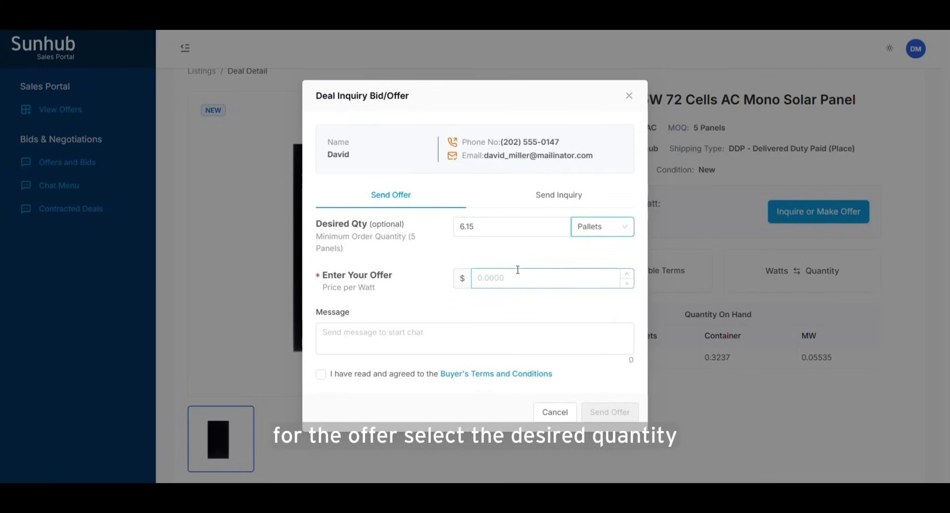
double_click(512, 230)
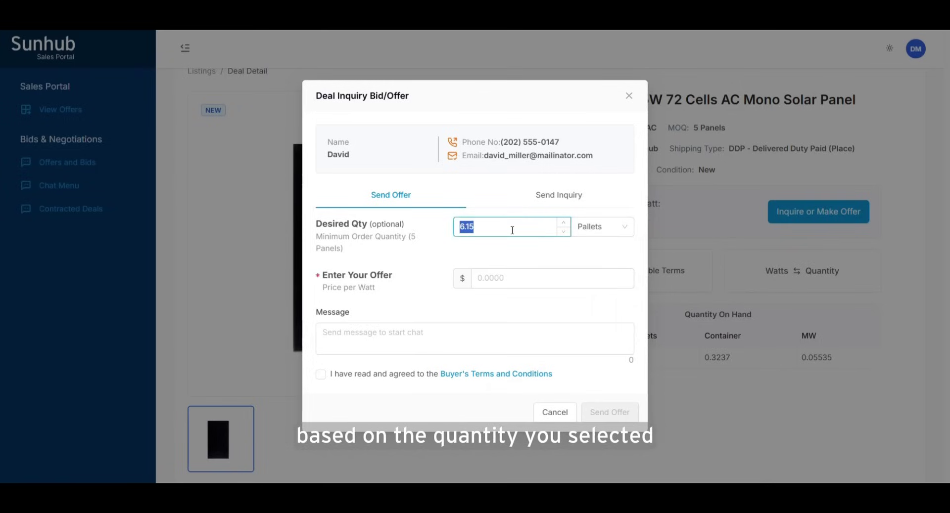
type("5")
left_click(504, 279)
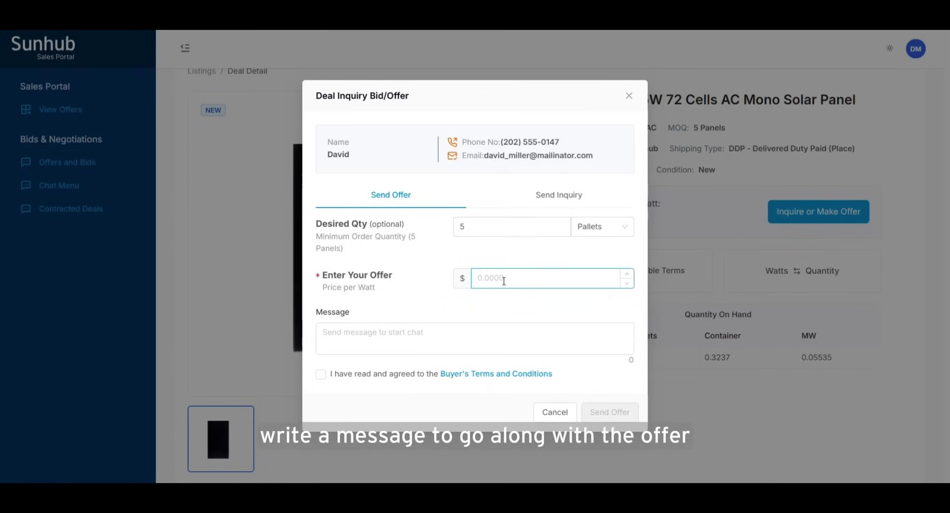
Step: Add the prepared contract-change message, accept the buyer's terms, and send the offer
left_click(492, 329)
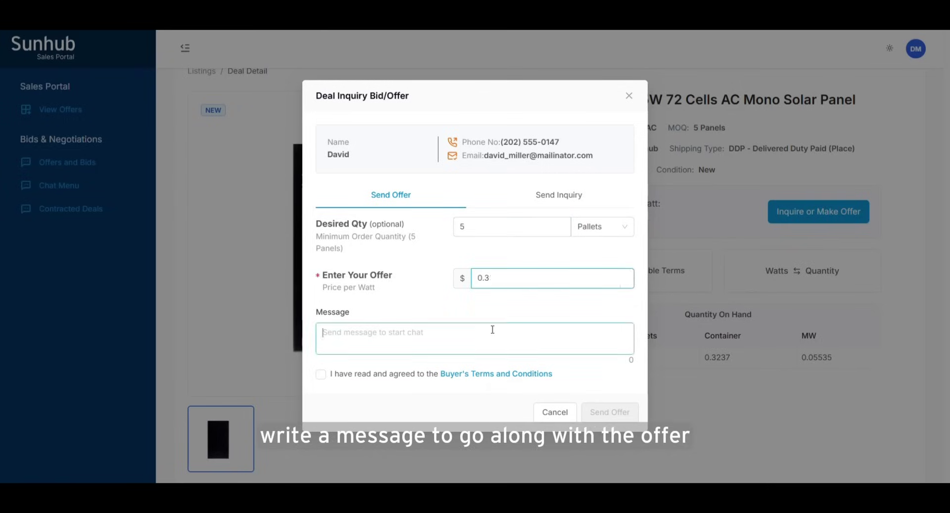
type("I need 5 pallets at the rate of $0.300/W. Also, require some changes in the contract, if possible.")
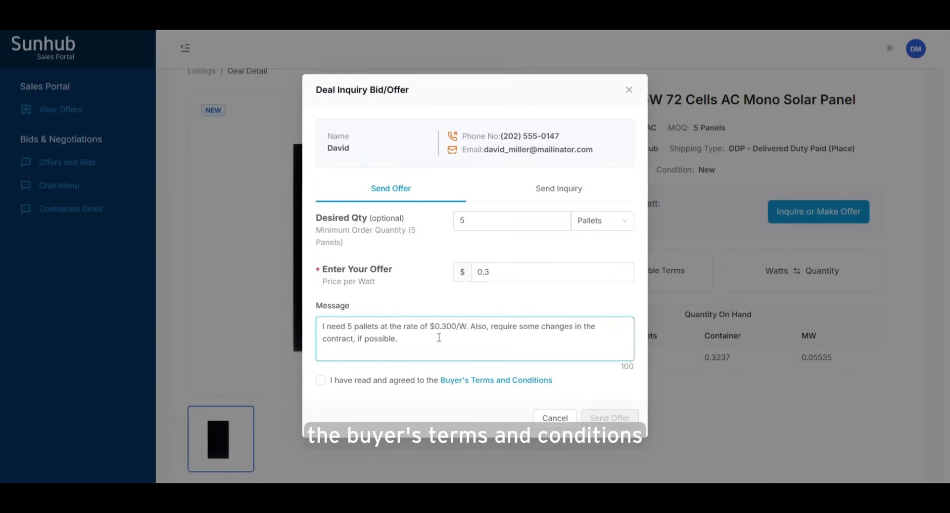
type("Thanks")
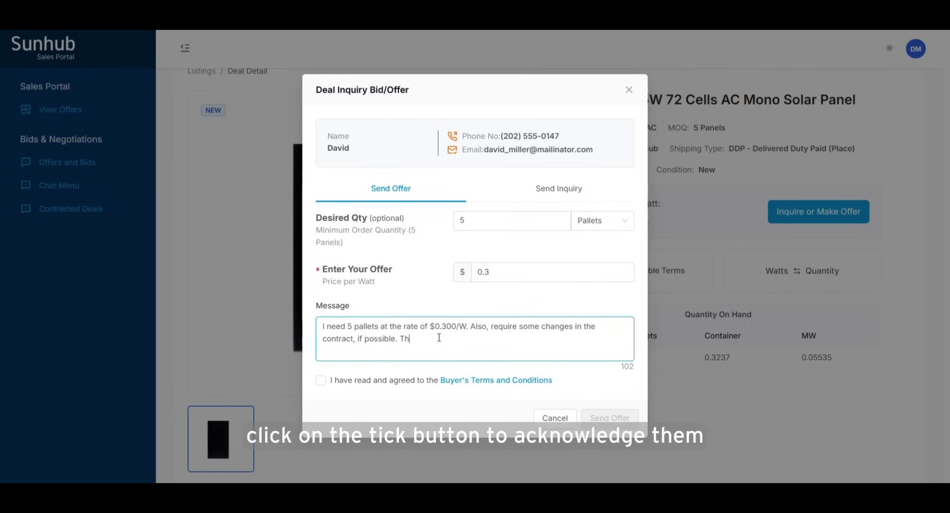
left_click(398, 380)
left_click(634, 423)
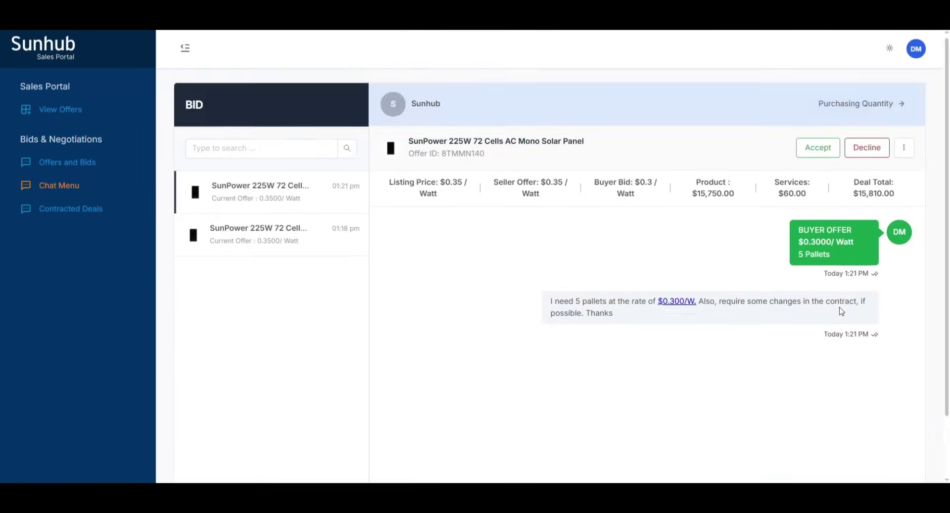
Step: Check the bid's purchasing quantity breakdown and account information, closing each afterwards
left_click(875, 105)
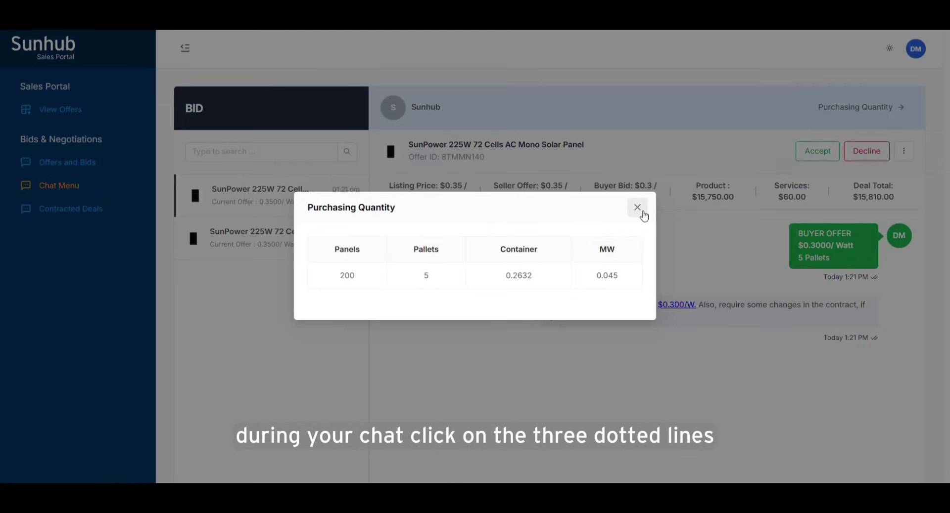
left_click(637, 208)
left_click(907, 154)
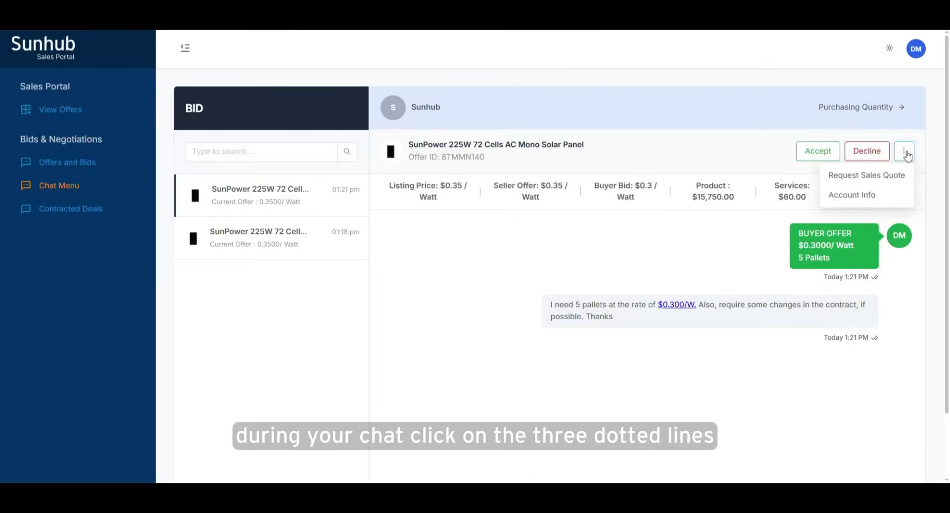
left_click(898, 202)
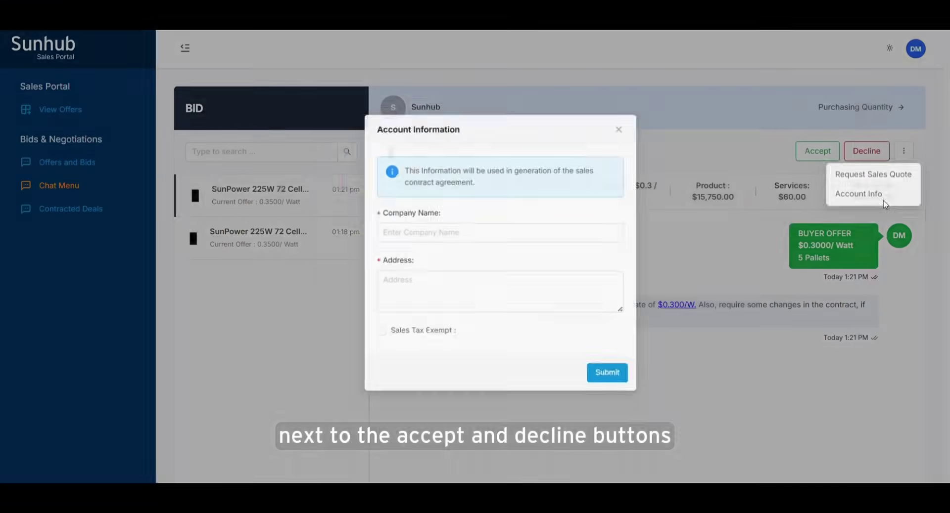
left_click(600, 133)
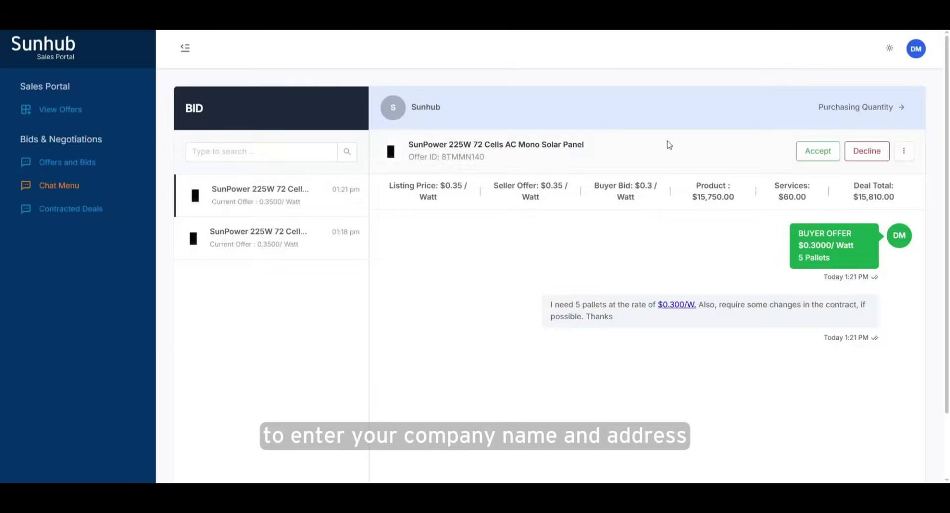
Step: Scroll through the deal's contract terms and close them
scroll(752, 272, "down", 2)
left_click(868, 444)
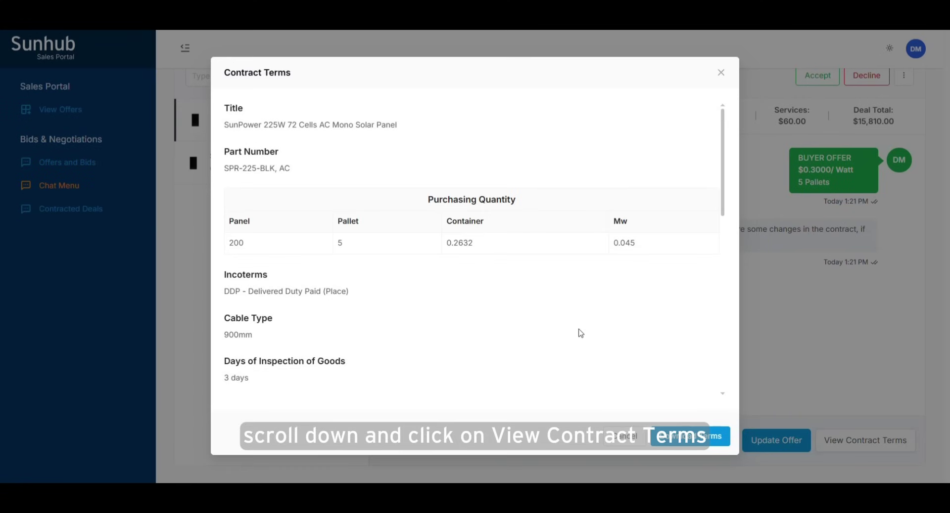
scroll(425, 236, "down", 10)
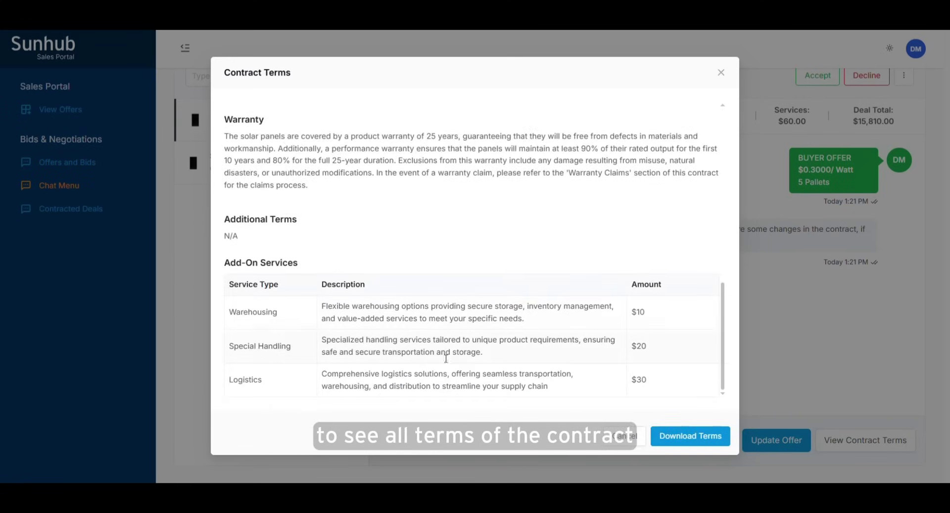
left_click(625, 436)
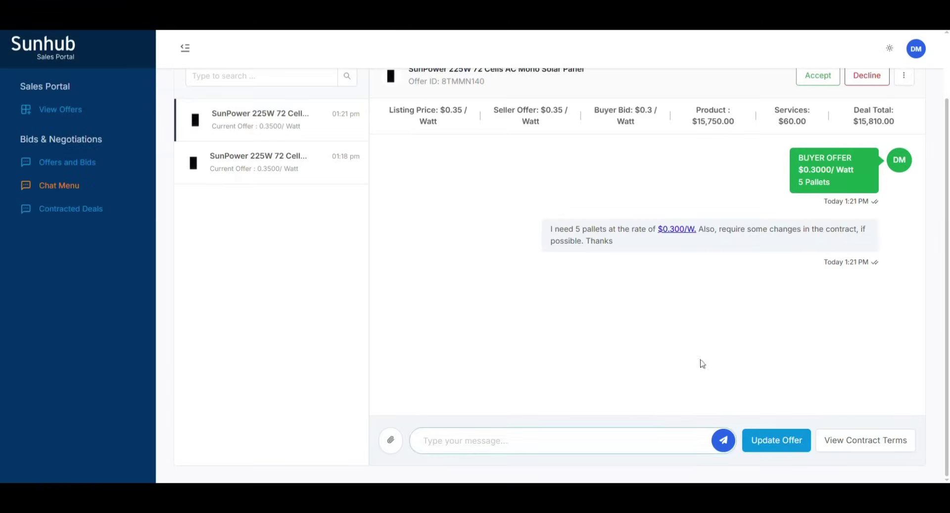
Step: Bring up the Update Offer form and its quantity unit choices
scroll(786, 267, "up", 1)
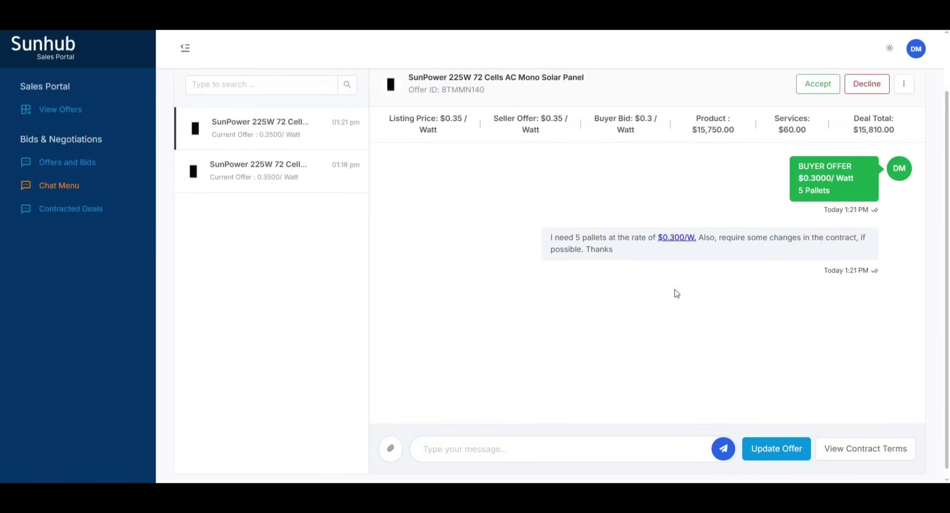
scroll(670, 292, "up", 2)
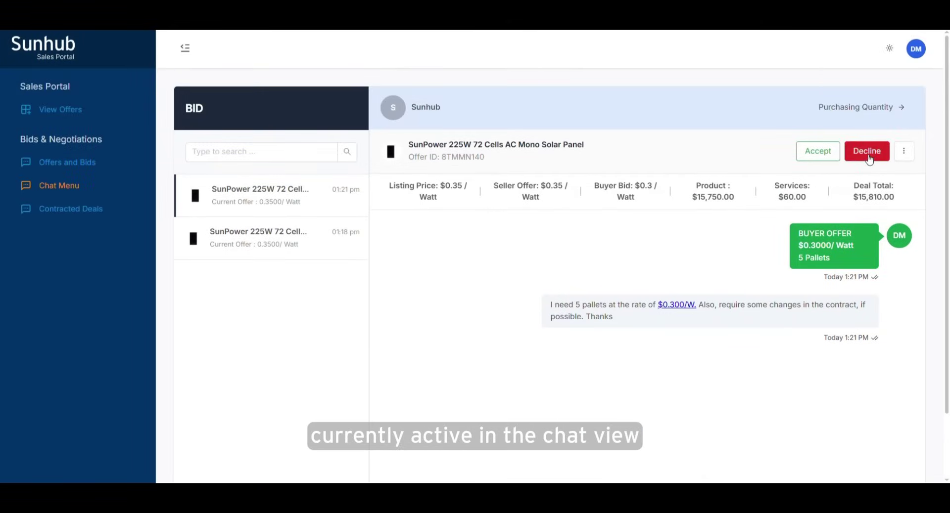
scroll(840, 363, "down", 2)
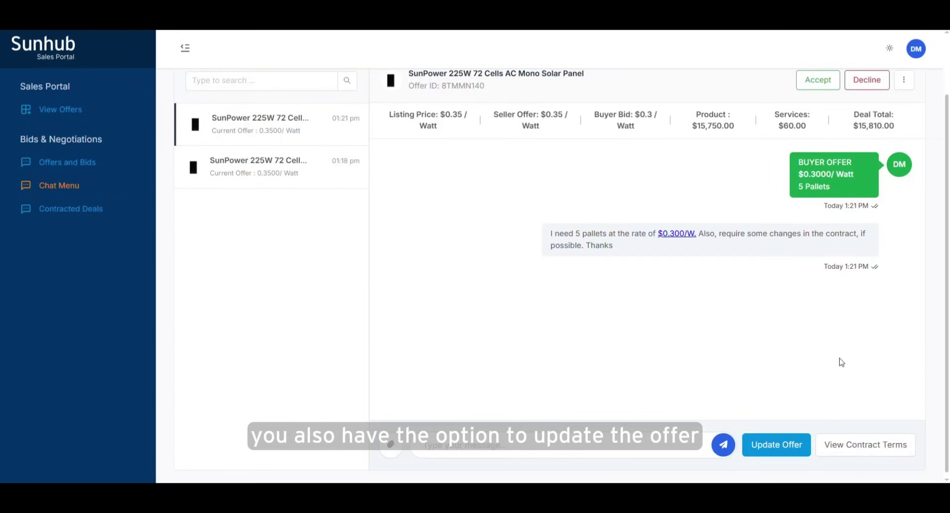
left_click(784, 447)
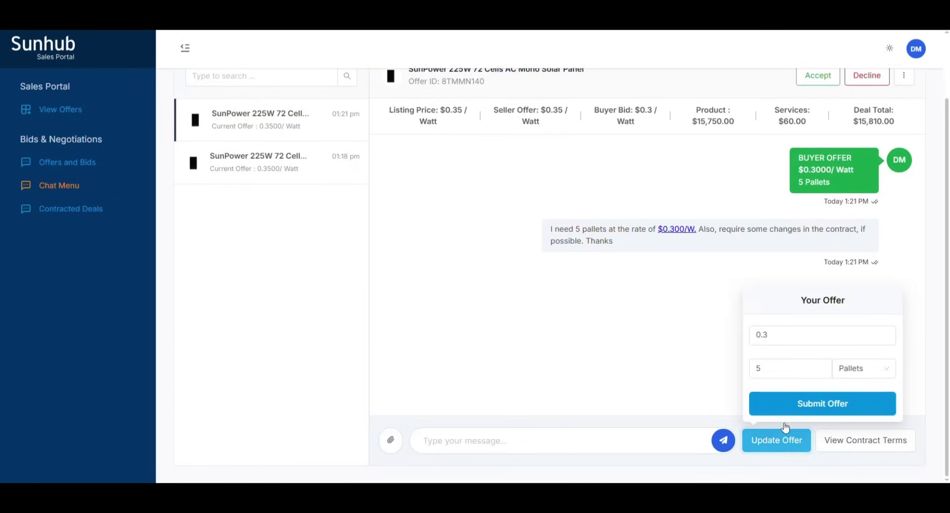
left_click(856, 370)
Step: Close the offer form and sign in with the sales-team member's email and password
left_click(670, 364)
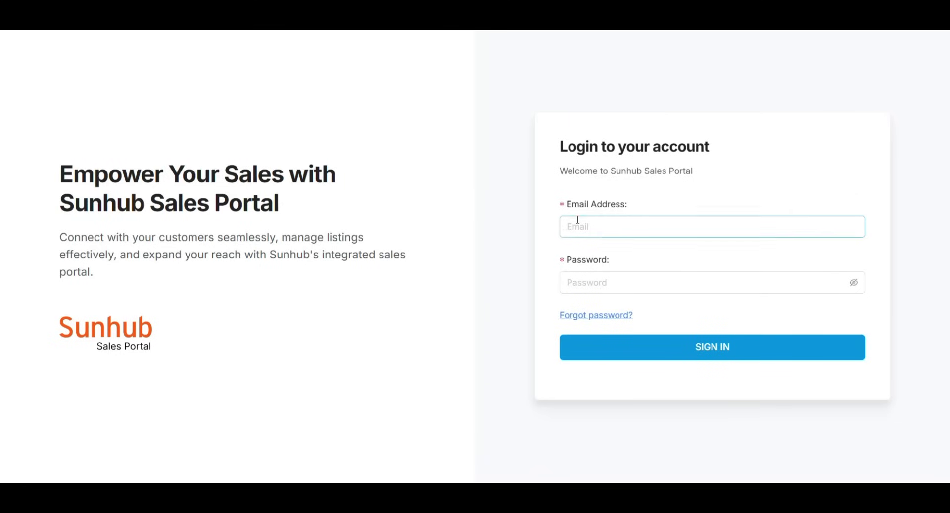
left_click(598, 283)
type("********")
key("Return")
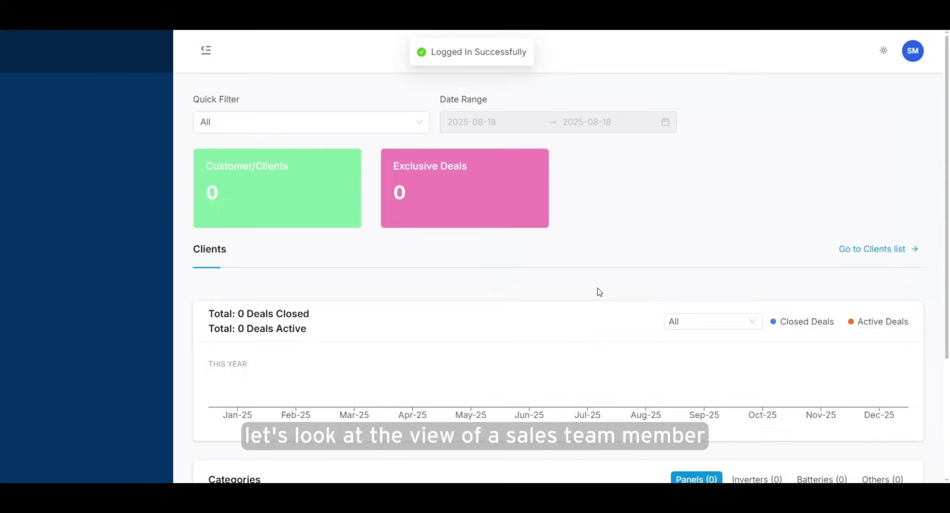
scroll(115, 264, "down", 4)
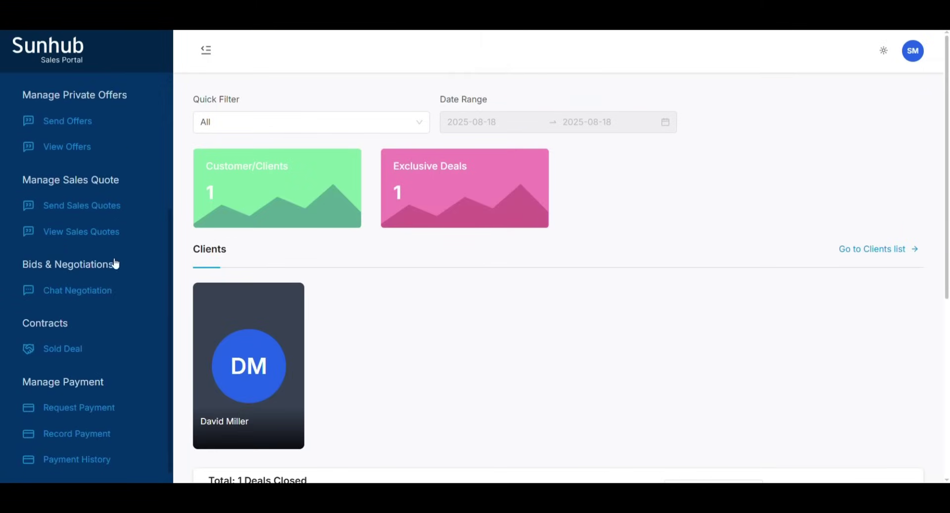
left_click(70, 295)
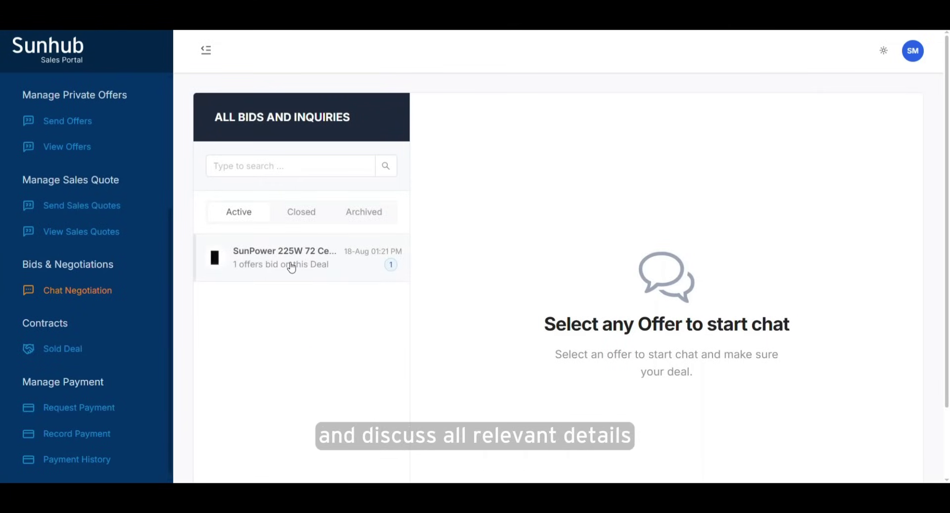
left_click(291, 269)
left_click(297, 172)
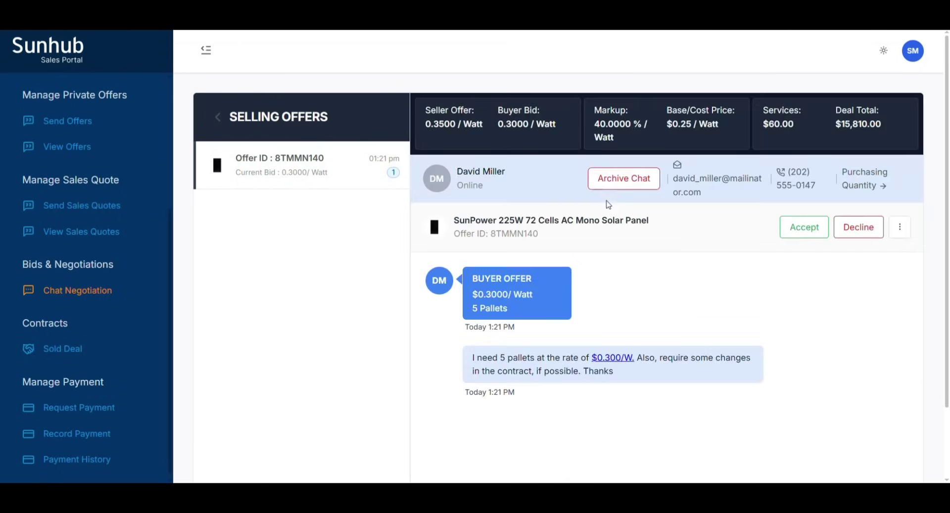
scroll(511, 373, "down", 2)
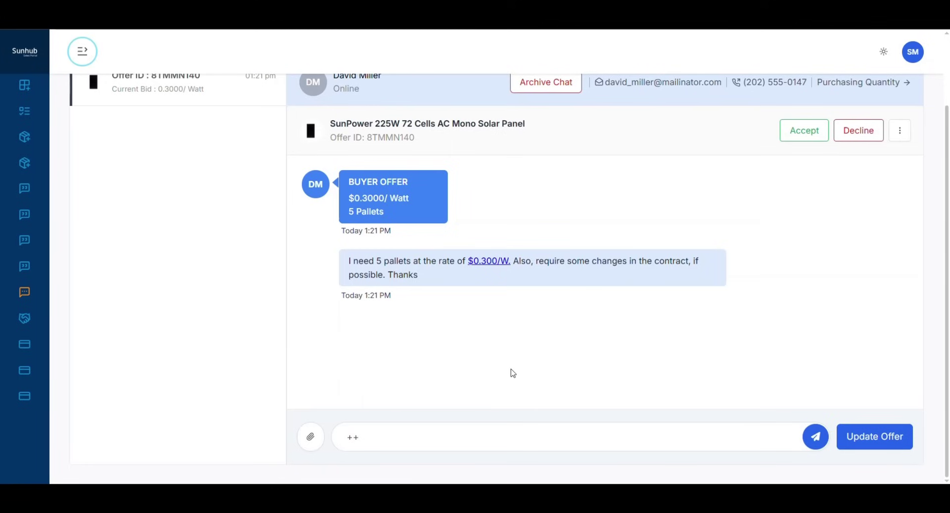
key("Return")
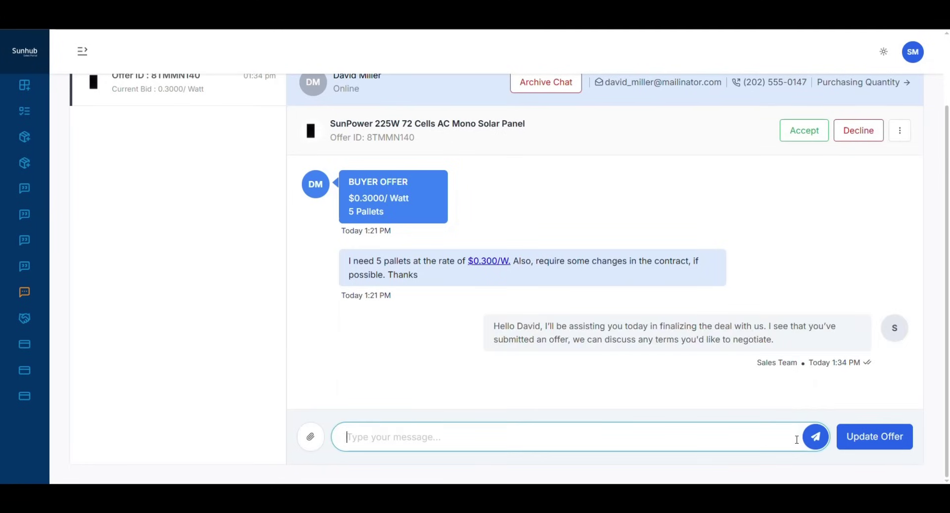
Step: Submit an updated offer with 30% markup and a pricing note about the 5 pallets
left_click(874, 437)
left_click(475, 287)
type("30")
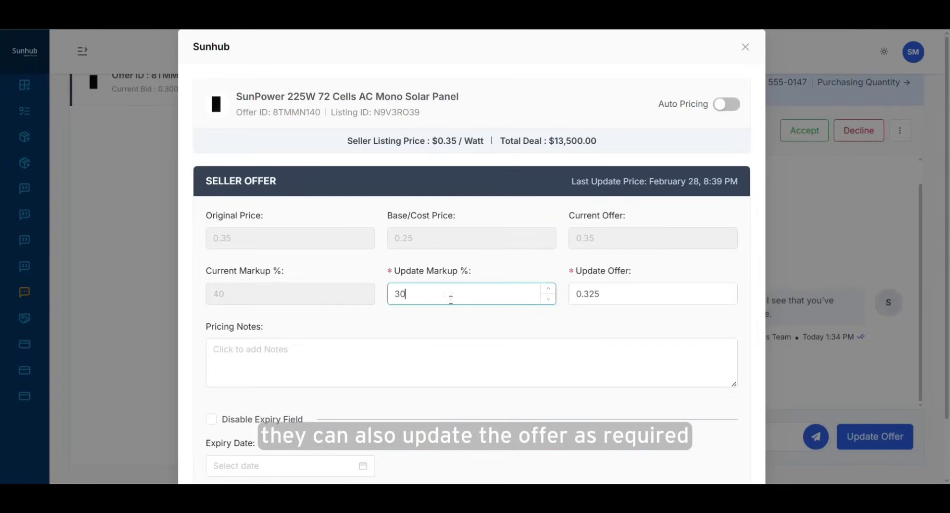
left_click(557, 363)
scroll(639, 450, "down", 2)
left_click(639, 451)
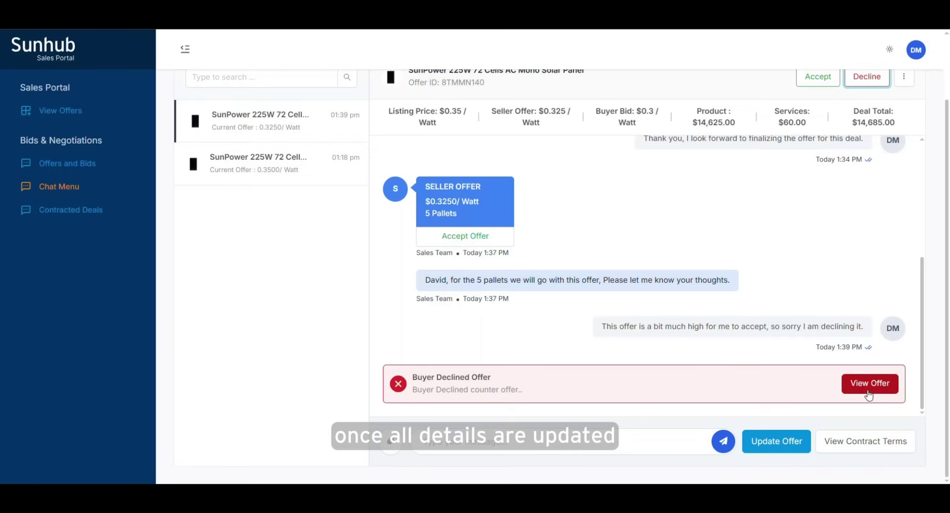
Step: Review the buyer's declined offer details and start typing a chat reply
left_click(869, 384)
scroll(695, 254, "down", 5)
scroll(695, 254, "down", 3)
left_click(707, 479)
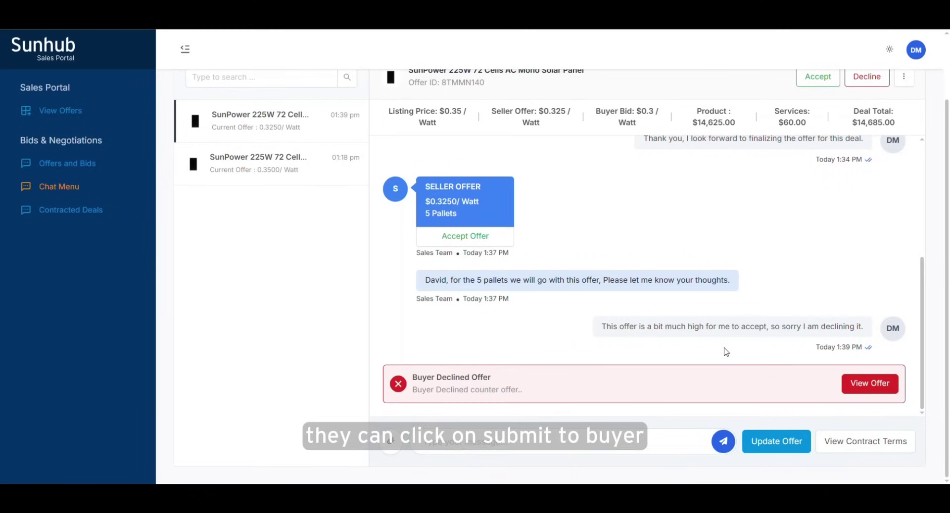
left_click(500, 443)
type("No wor")
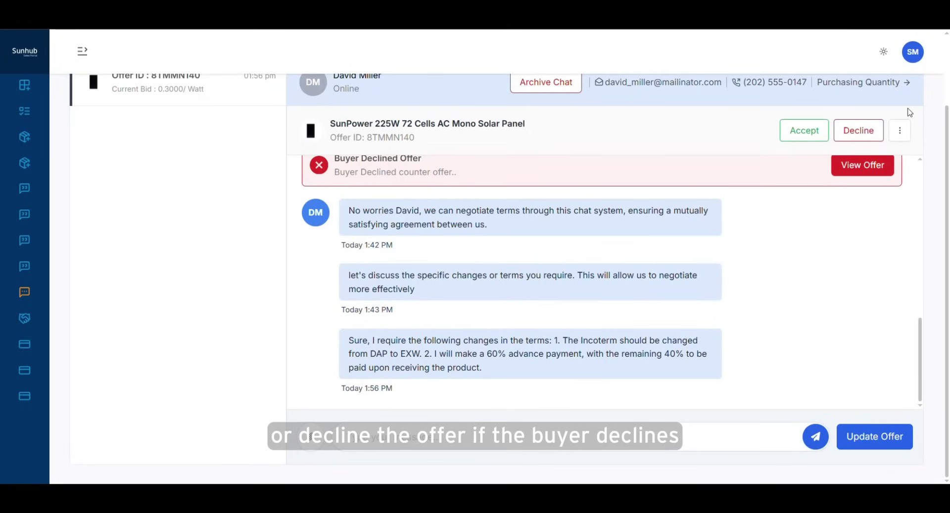
Step: Choose EXW - Ex Works shipping in the contract terms and send the chat reply
left_click(899, 131)
left_click(856, 156)
left_click(448, 104)
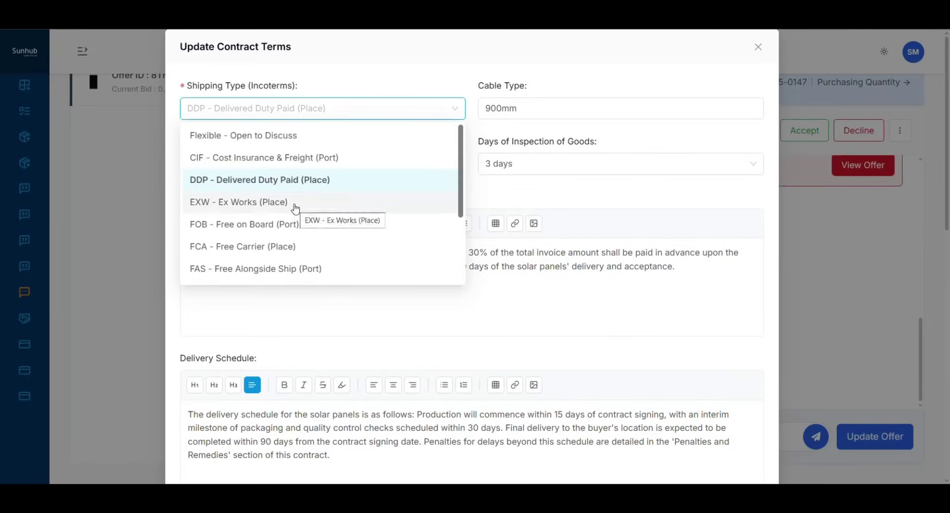
left_click(295, 207)
scroll(452, 254, "down", 10)
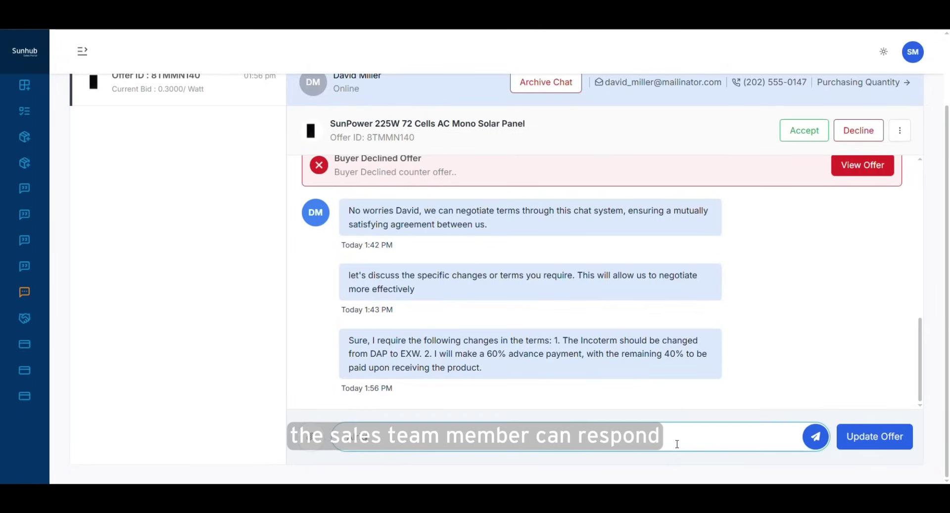
type("id, let me update the terms")
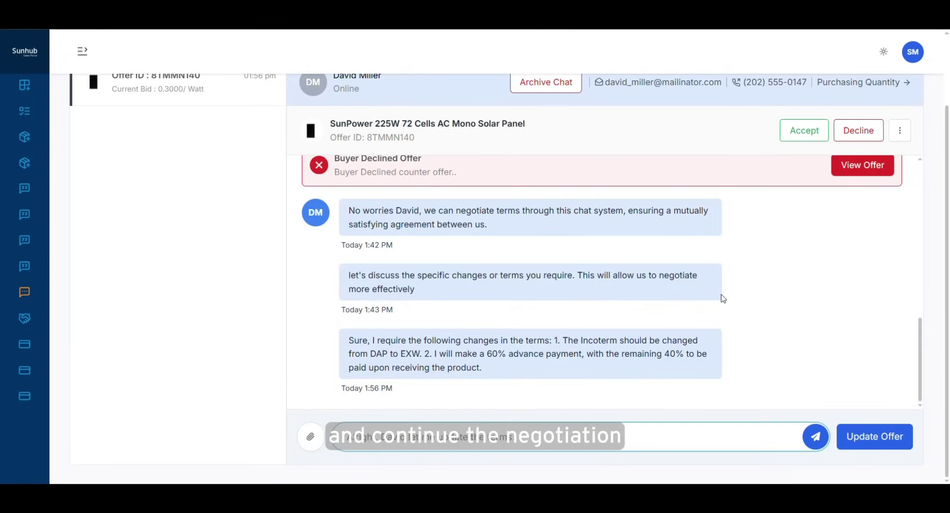
key("Return")
Step: Set shipping to EXW - Ex Works, payment to 60% advance and 40% remaining, and save
left_click(900, 130)
left_click(860, 156)
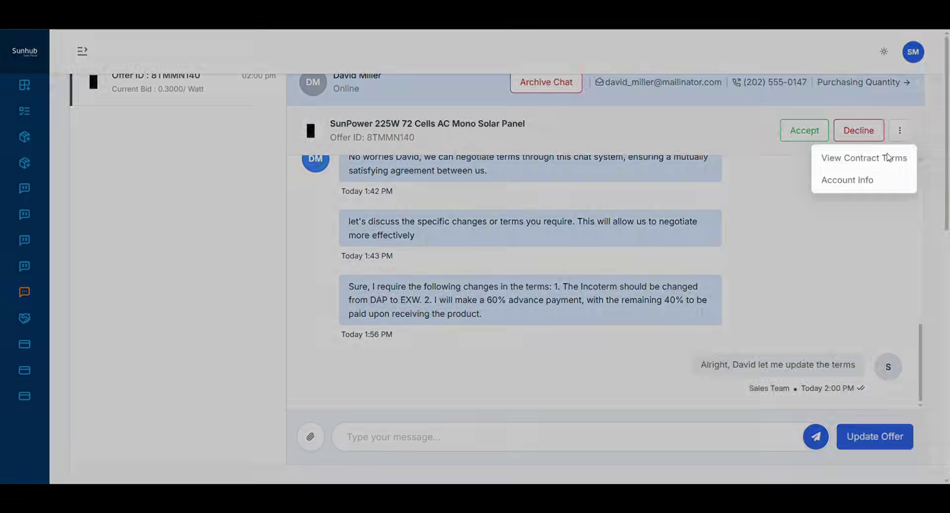
left_click(350, 115)
left_click(295, 202)
left_click(474, 252)
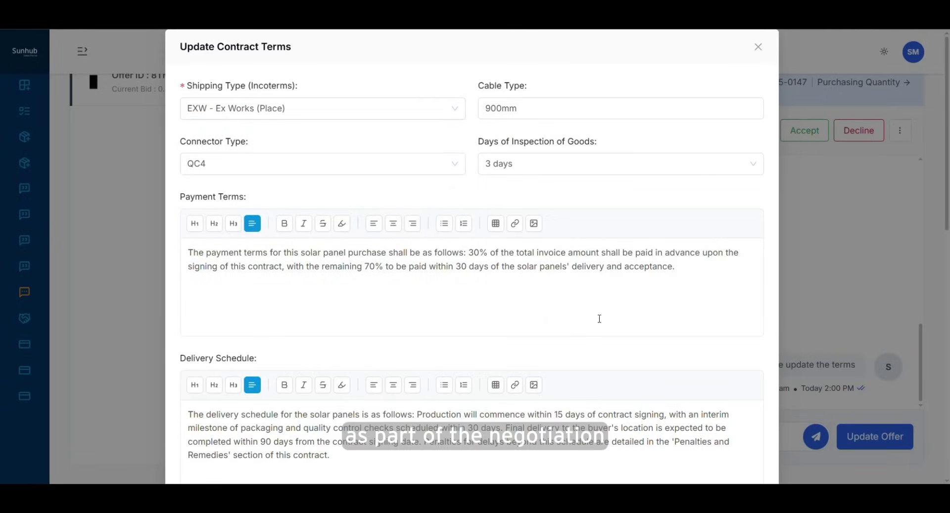
key("BackSpace")
type("6")
left_click(301, 267)
key("BackSpace")
type("4")
scroll(519, 321, "down", 15)
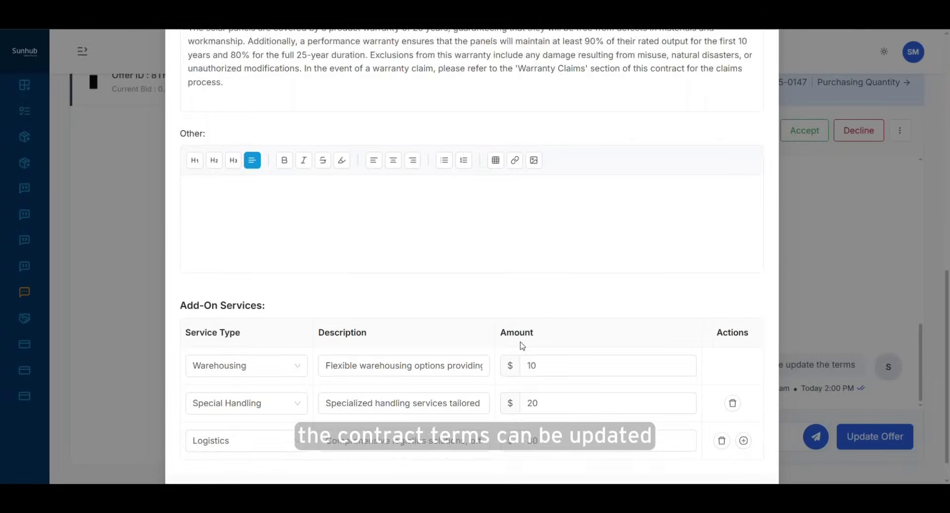
left_click(728, 464)
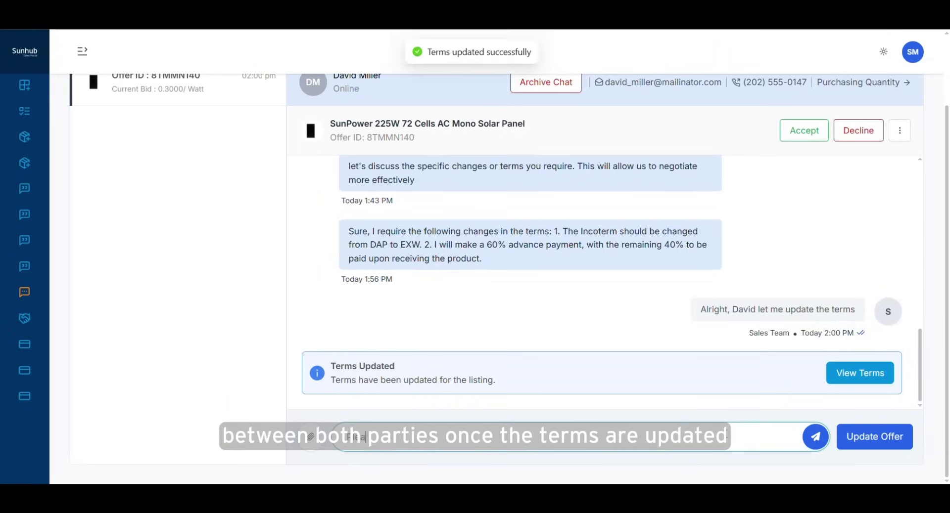
Step: Send chat replies ending with 'Sure, we can update the terms again'
type("view terms button.")
key("Return")
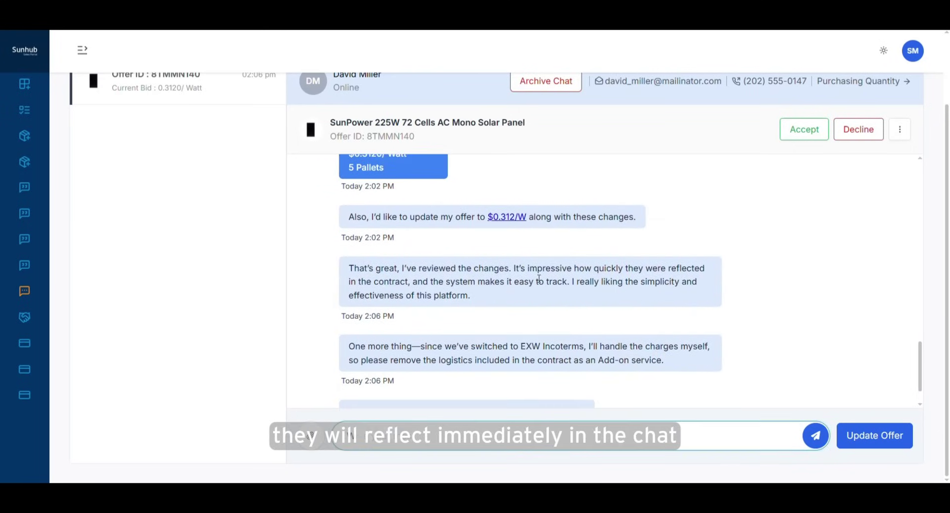
key("Return")
type("Sure, we can update the terms again")
key("Return")
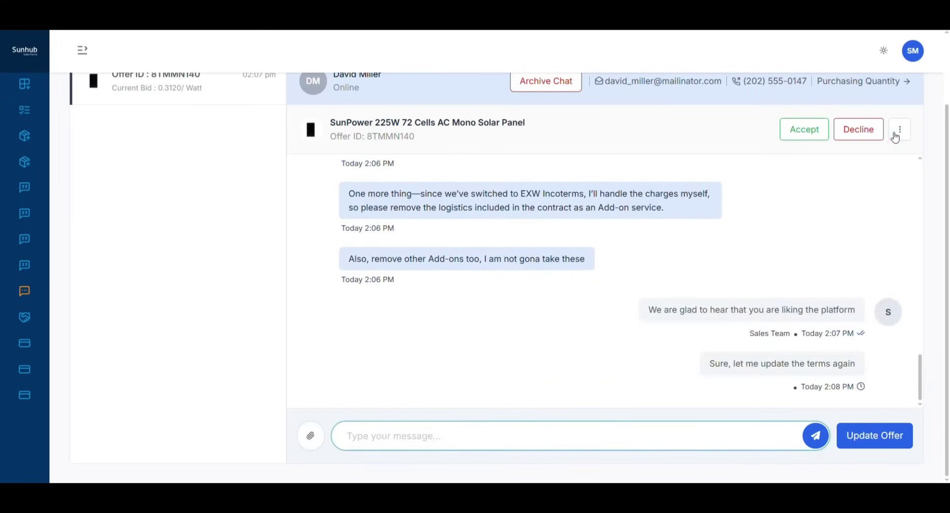
Step: Remove the remaining add-on, save the terms, and send 'Updated, please check now'
left_click(900, 129)
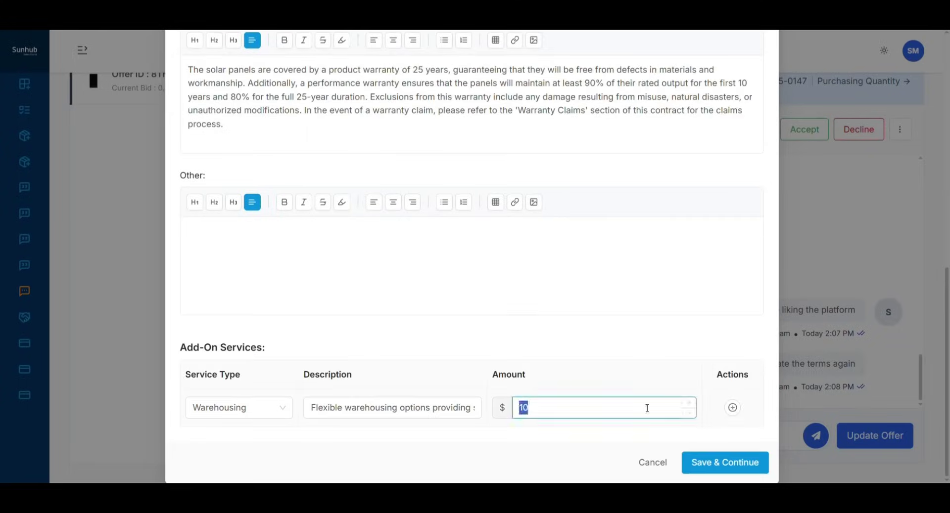
left_click(725, 462)
type("Updated, please check now")
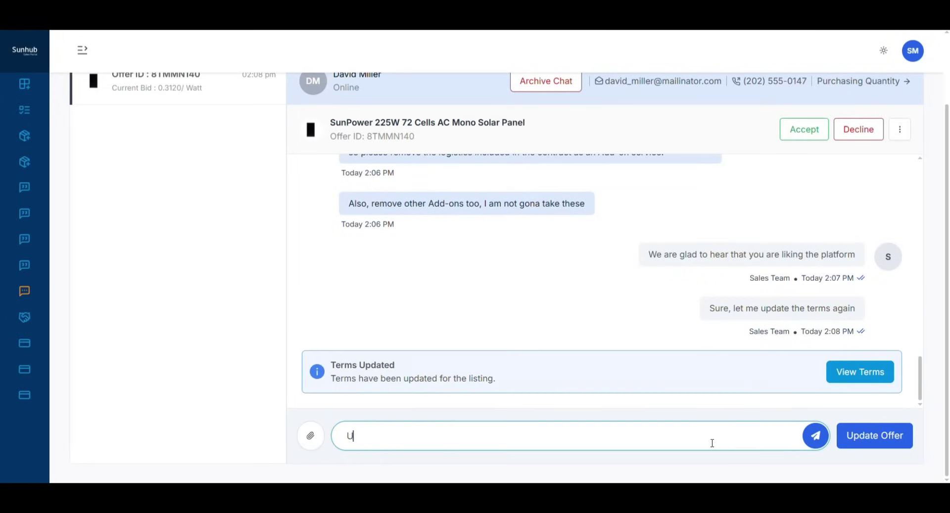
key("Return")
Step: Submit the $0.3176 per-watt offer and send 'New Deal, you can accept till tomorrow'
type("New Deal")
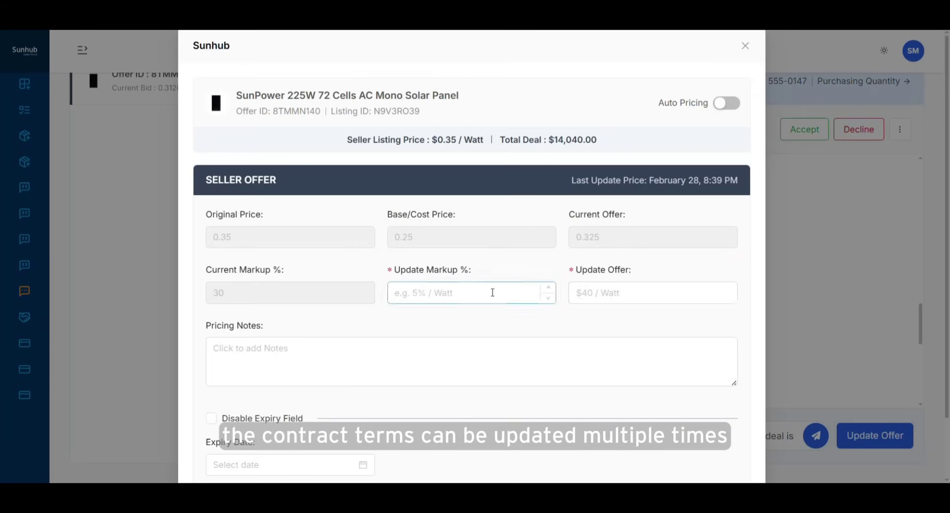
left_click(598, 292)
type("0.3176")
scroll(276, 399, "down", 2)
left_click(312, 292)
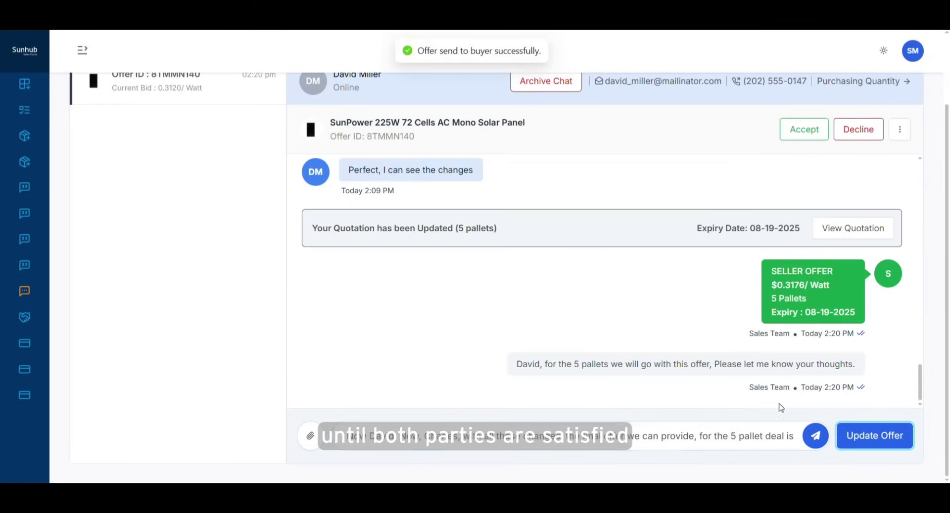
type(", you can accept till tomorrow")
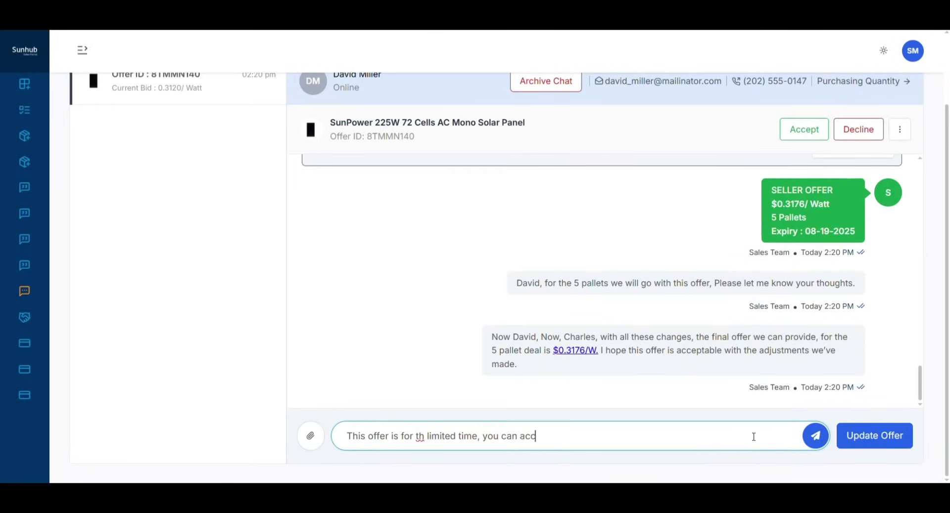
key("Return")
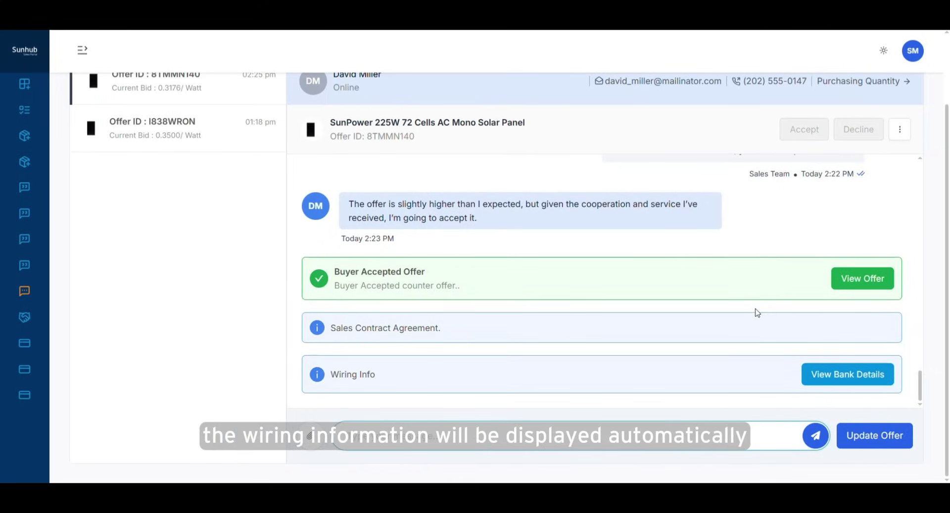
Step: Draft a reply starting 'Appreciate it,' followed by the pasted contract-review message
type("App")
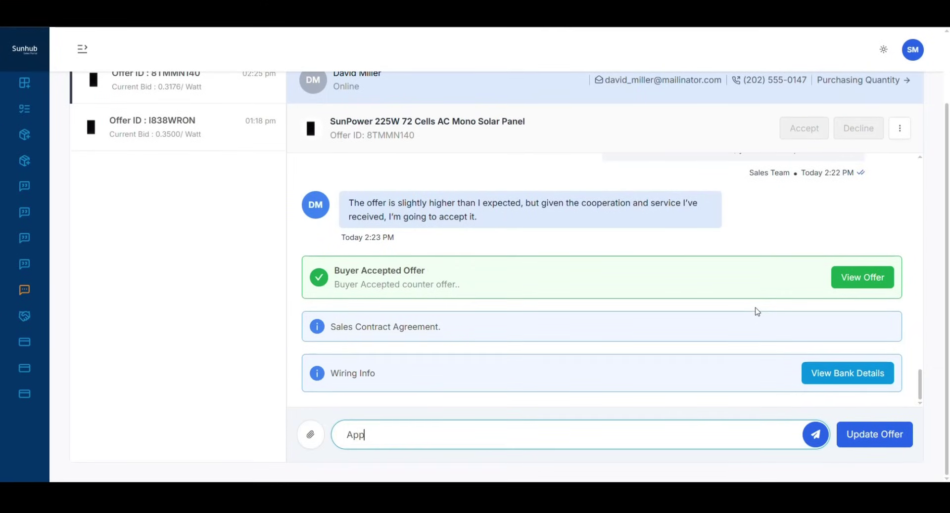
type("reciate it,")
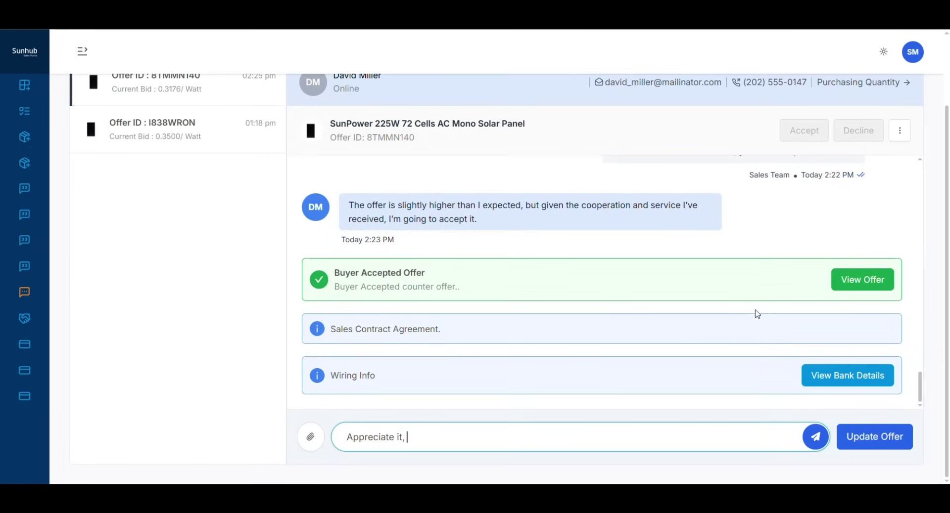
key("ctrl+v")
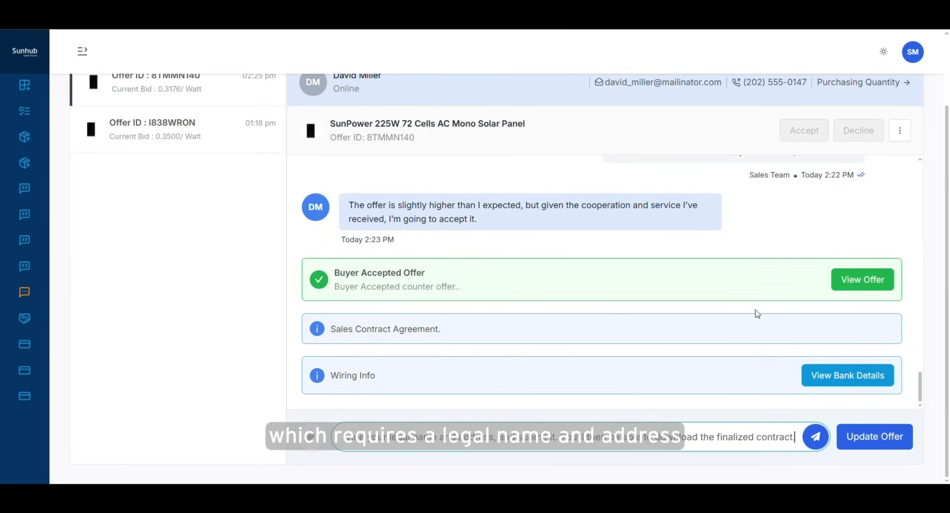
Step: Review the accepted offer's terms, then send the contract-review message
left_click(859, 278)
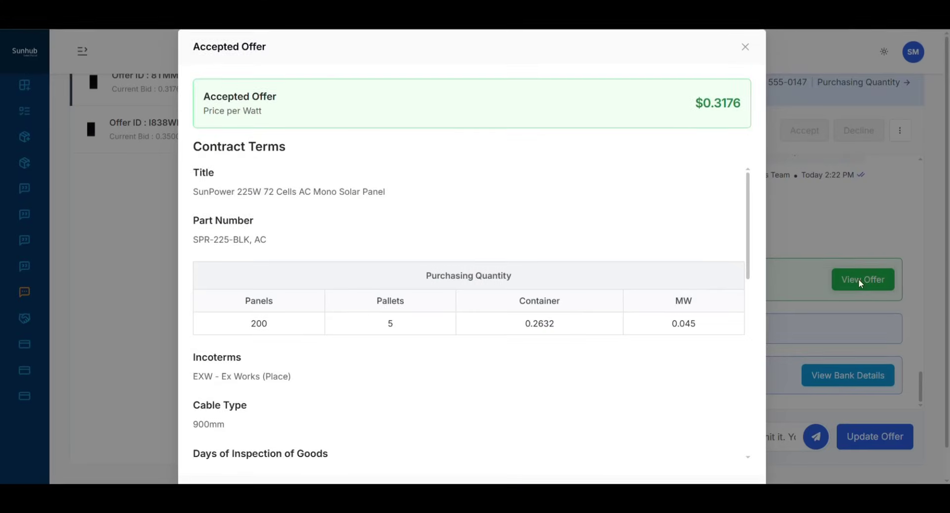
scroll(662, 266, "down", 5)
scroll(662, 266, "down", 10)
scroll(662, 266, "down", 5)
left_click(731, 460)
left_click(815, 435)
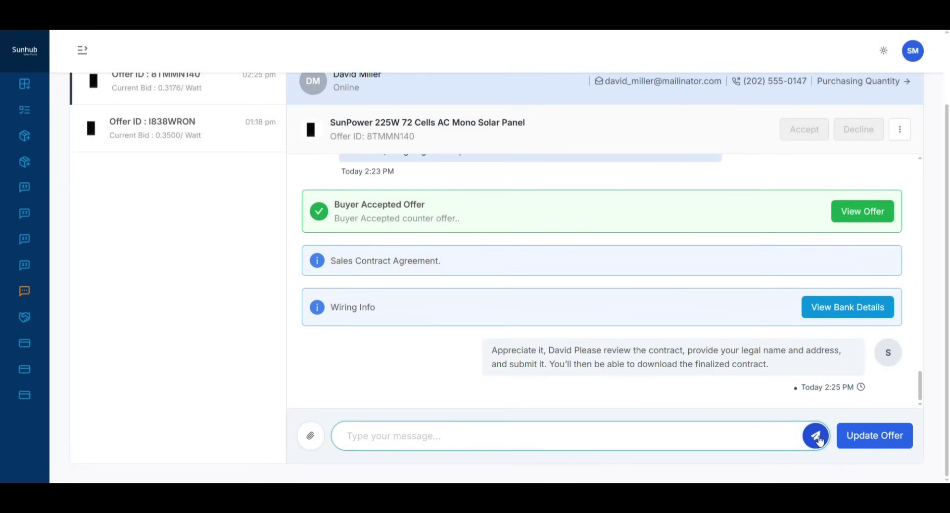
Step: Open the finalized Sales Contract Agreement and scroll through it
left_click(863, 261)
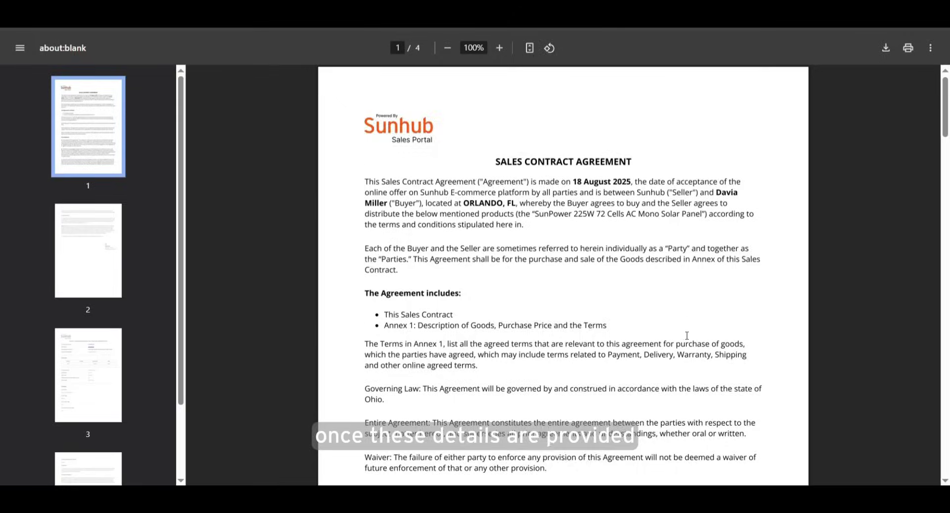
scroll(687, 336, "down", 15)
scroll(686, 336, "down", 20)
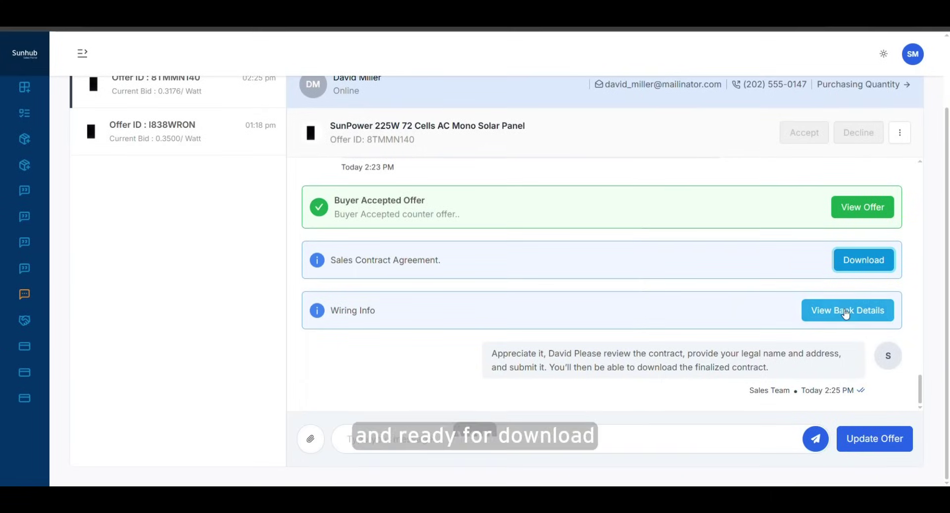
Step: Review and close the wiring bank details, then type the buyer a thank-you for their purchase
left_click(847, 311)
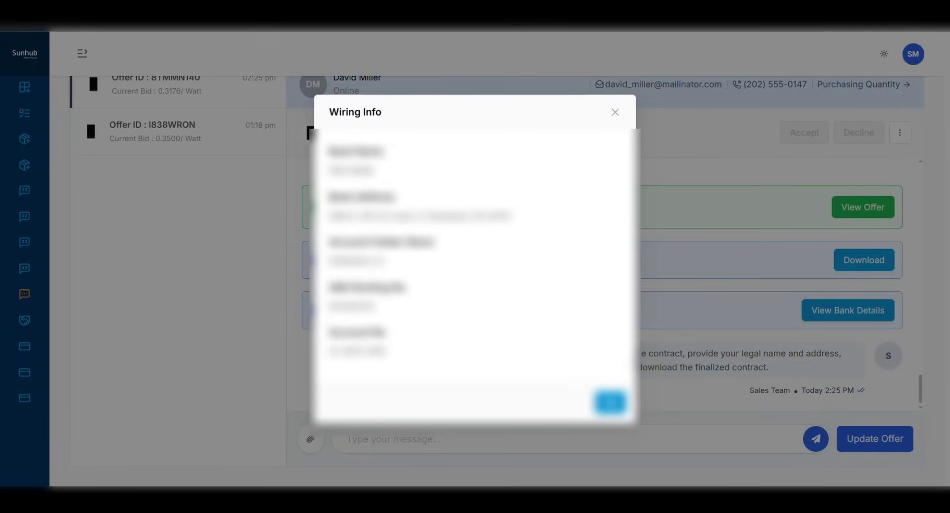
left_click(610, 403)
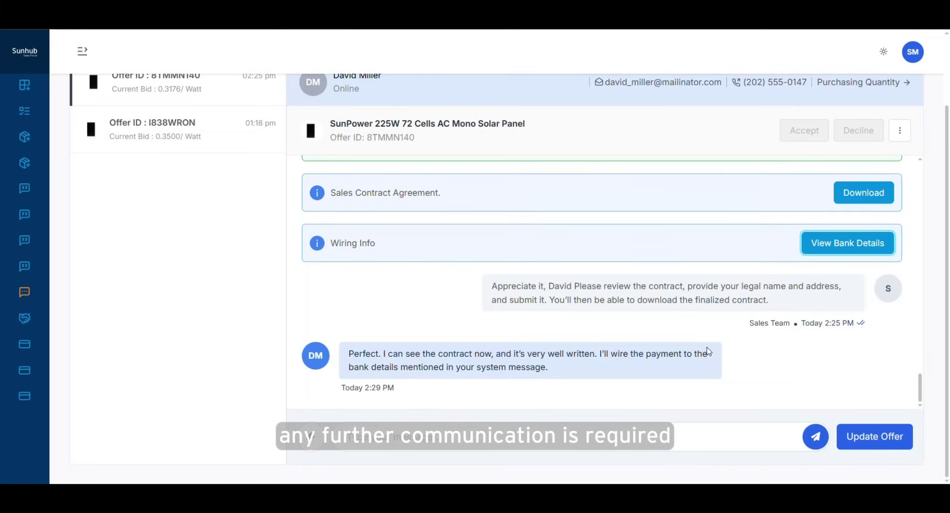
left_click(587, 446)
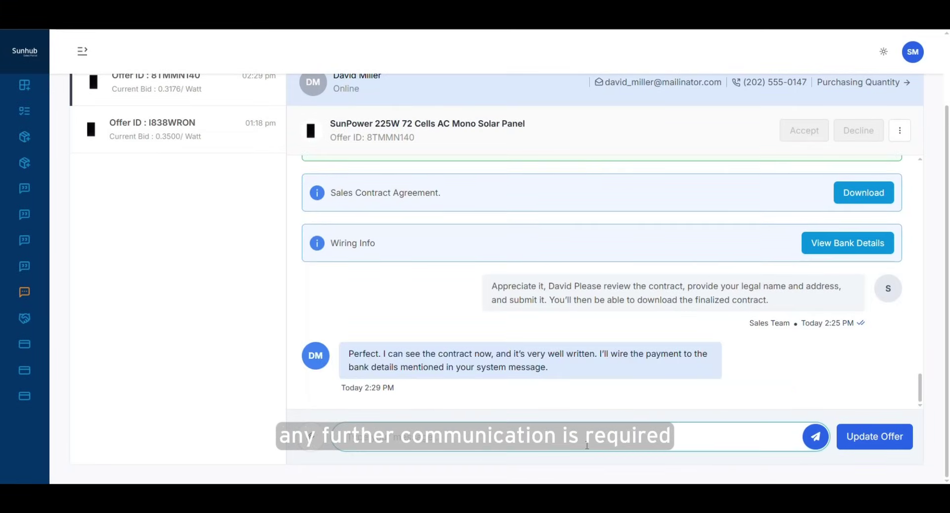
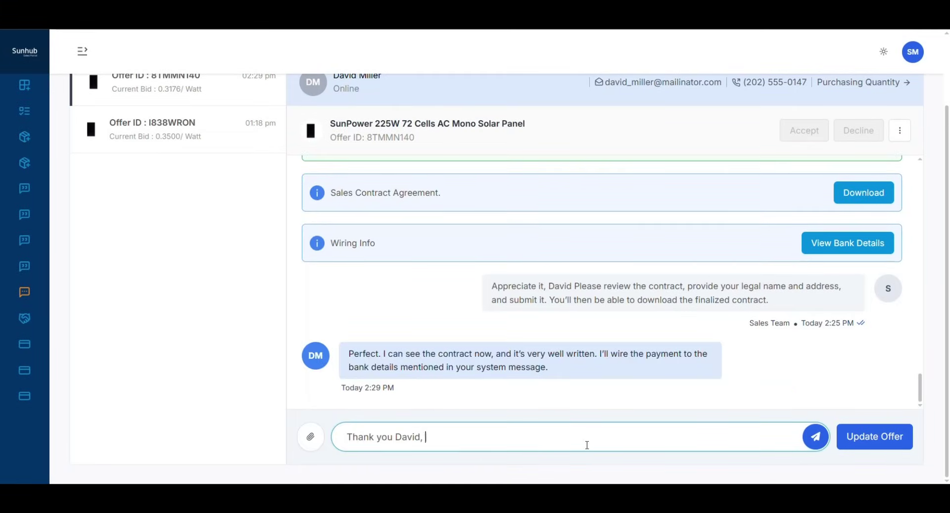